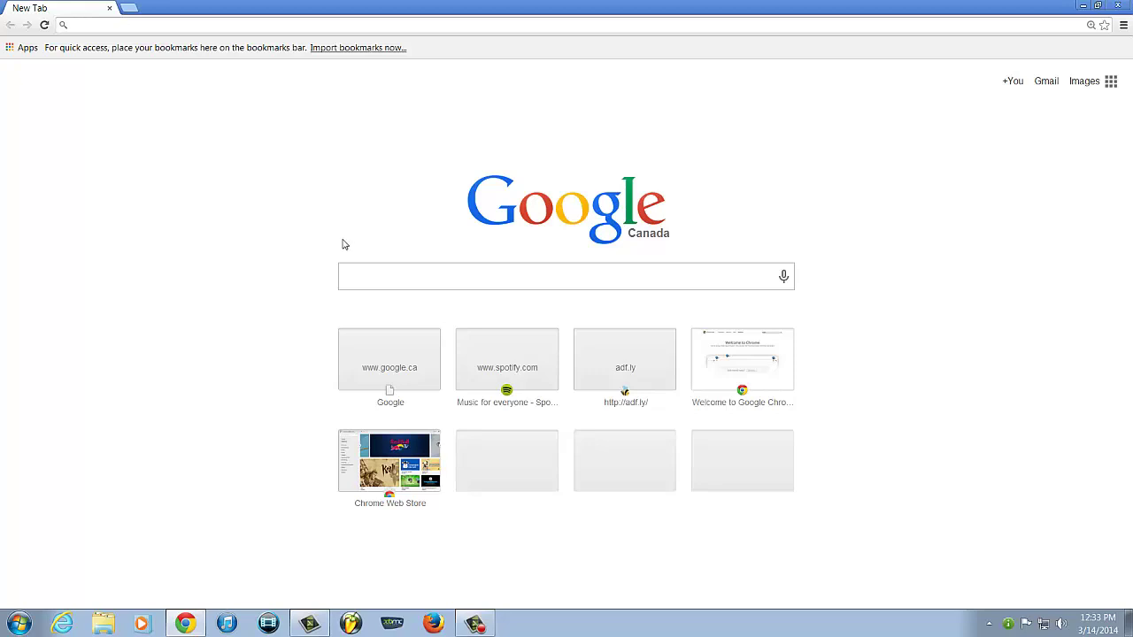
Search Google for 'hola', go to hola.org, and add the free Hola Better Internet extension to Chrome.
left_click(379, 284)
type("hola")
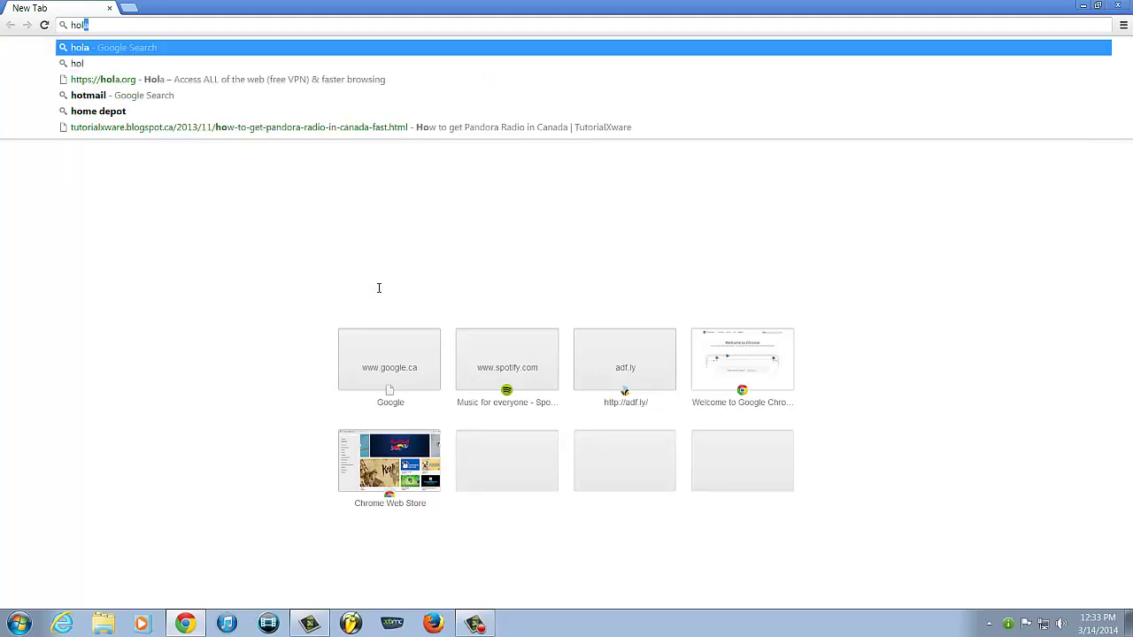
key("Return")
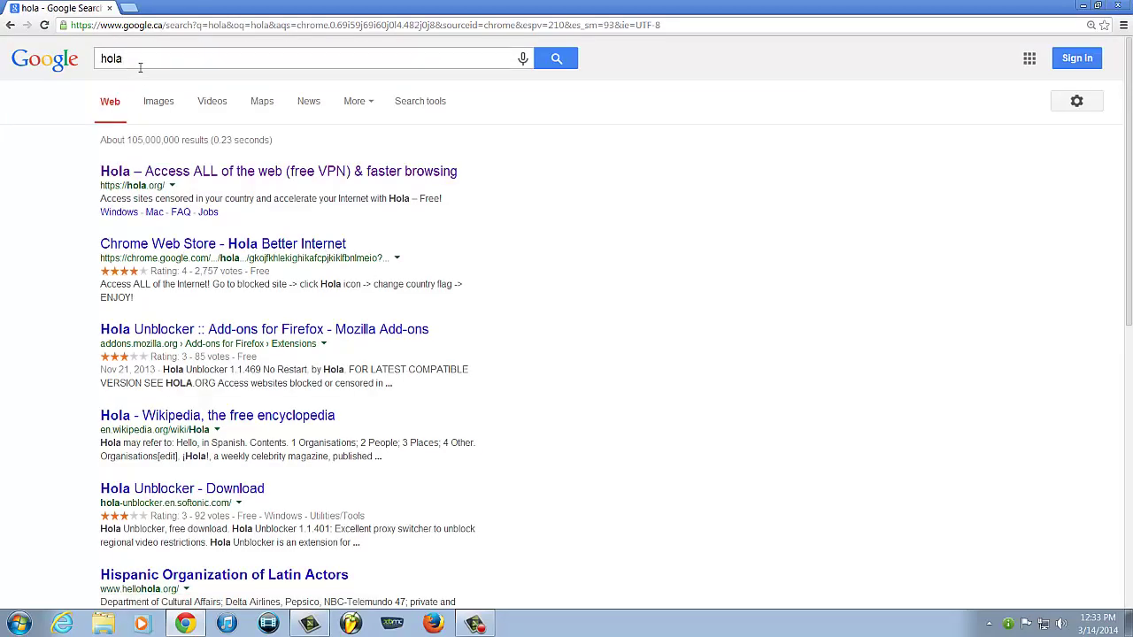
left_click(229, 170)
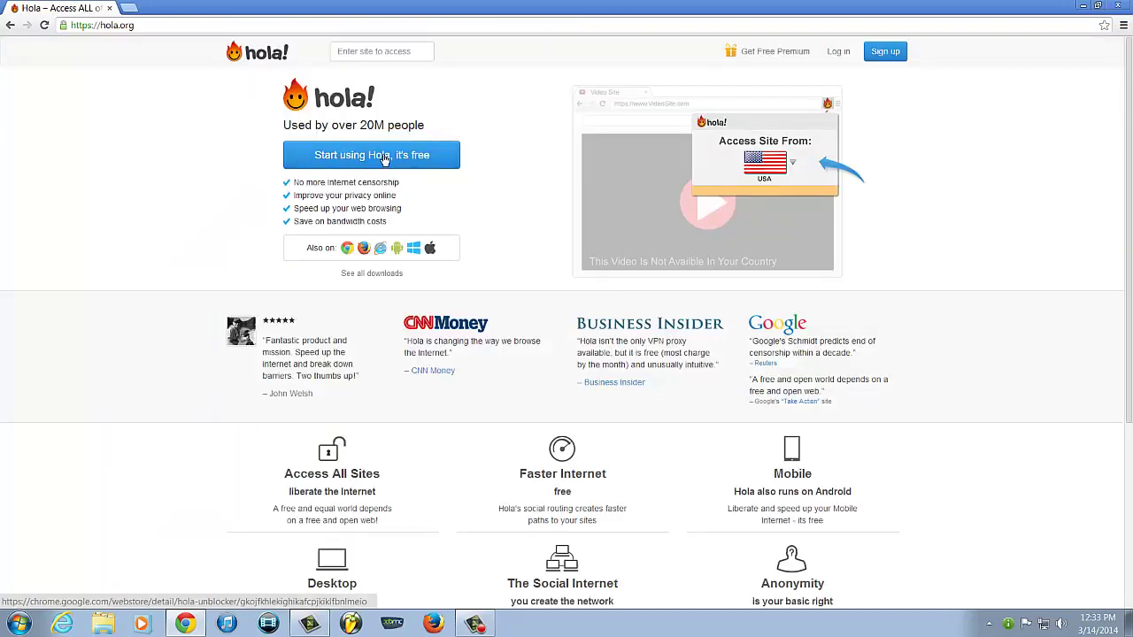
left_click(386, 158)
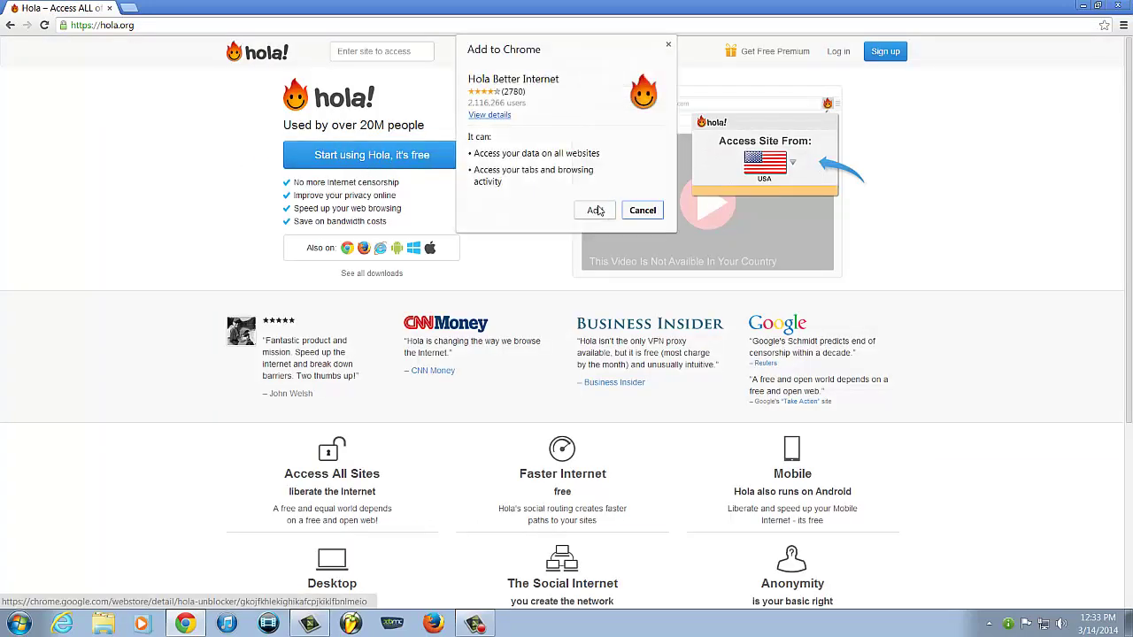
left_click(598, 211)
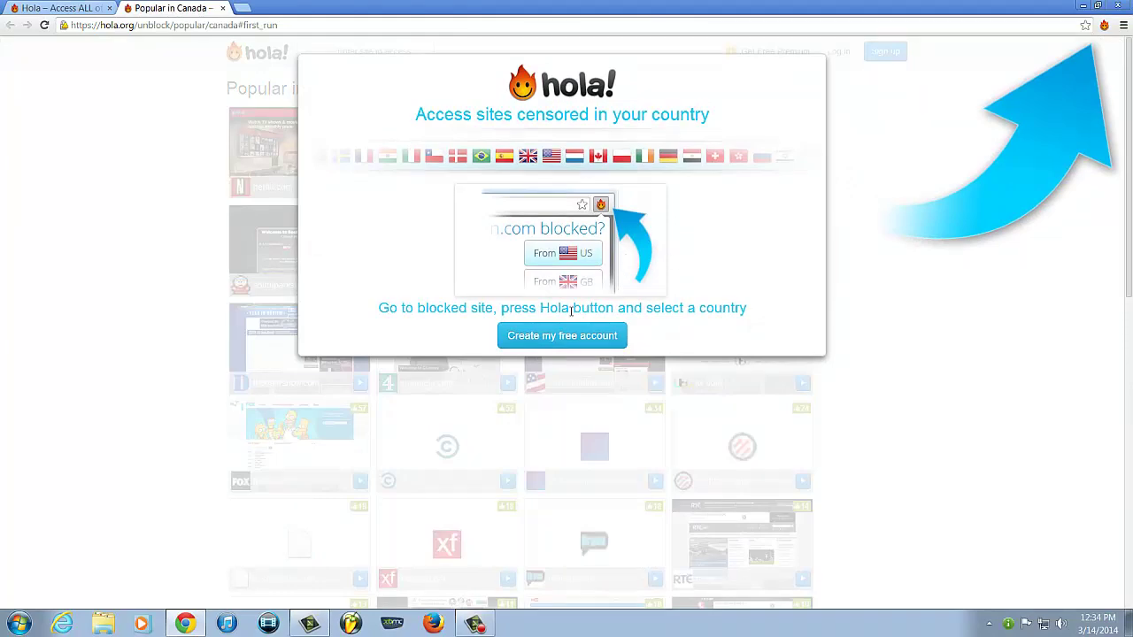
Skip the Hola account and open Spotify through the top-rated US spotify.COM unblocking rule.
left_click(880, 404)
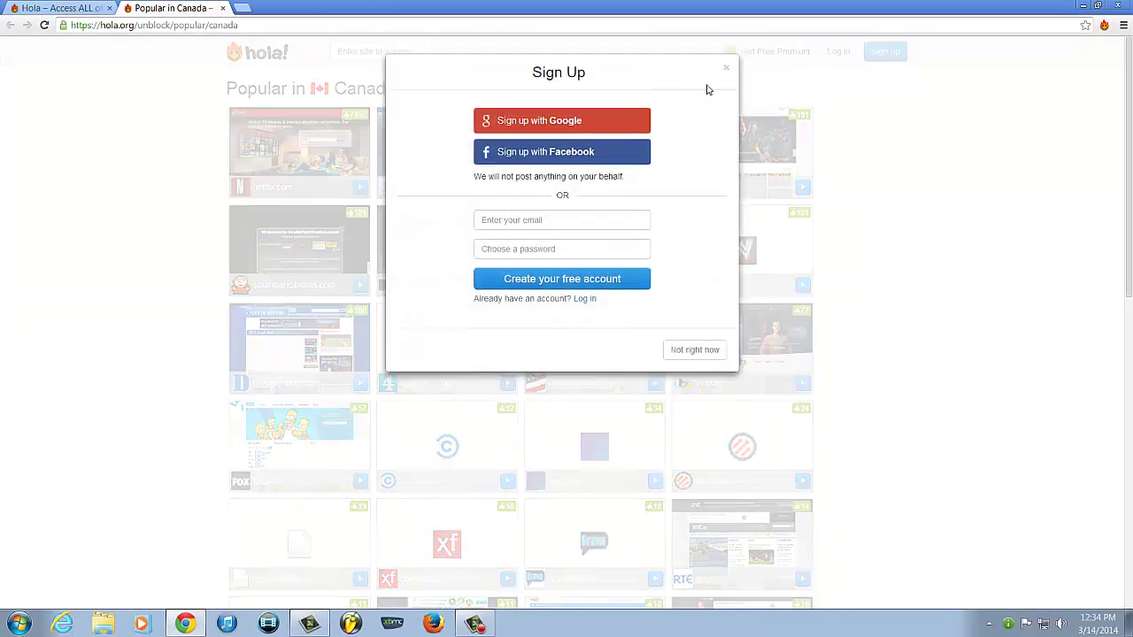
left_click(726, 68)
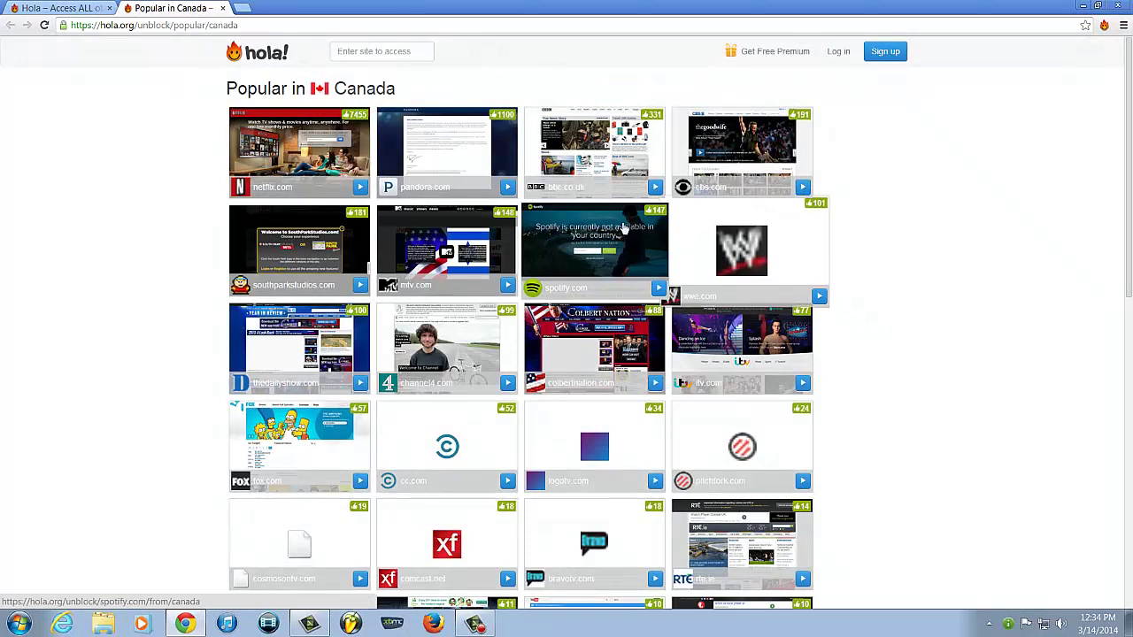
mouse_move(597, 249)
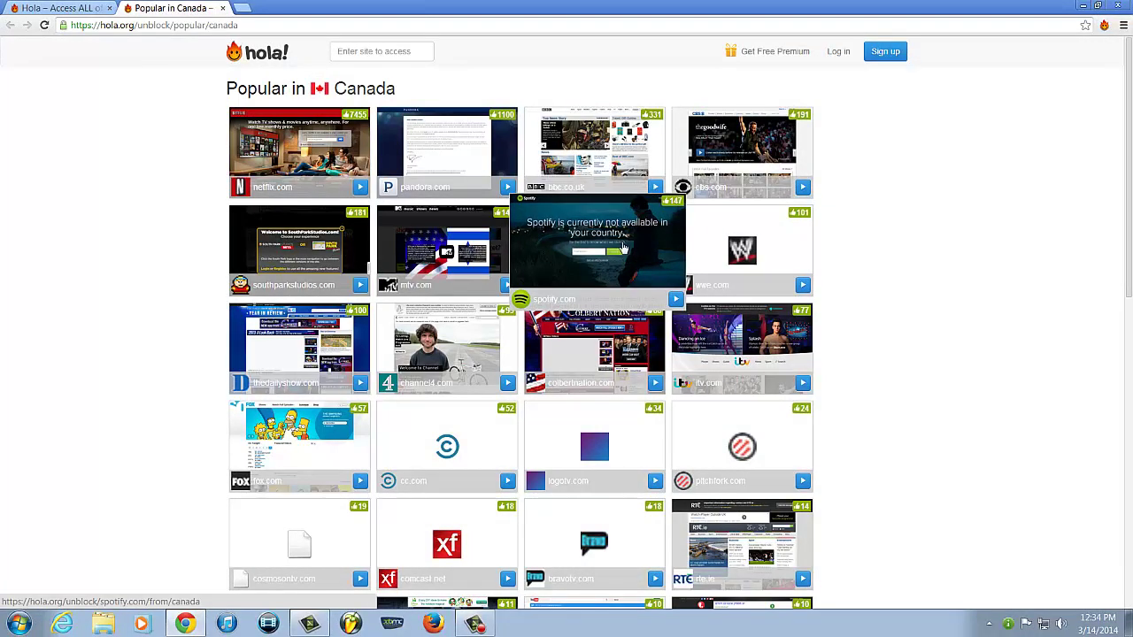
left_click(616, 244)
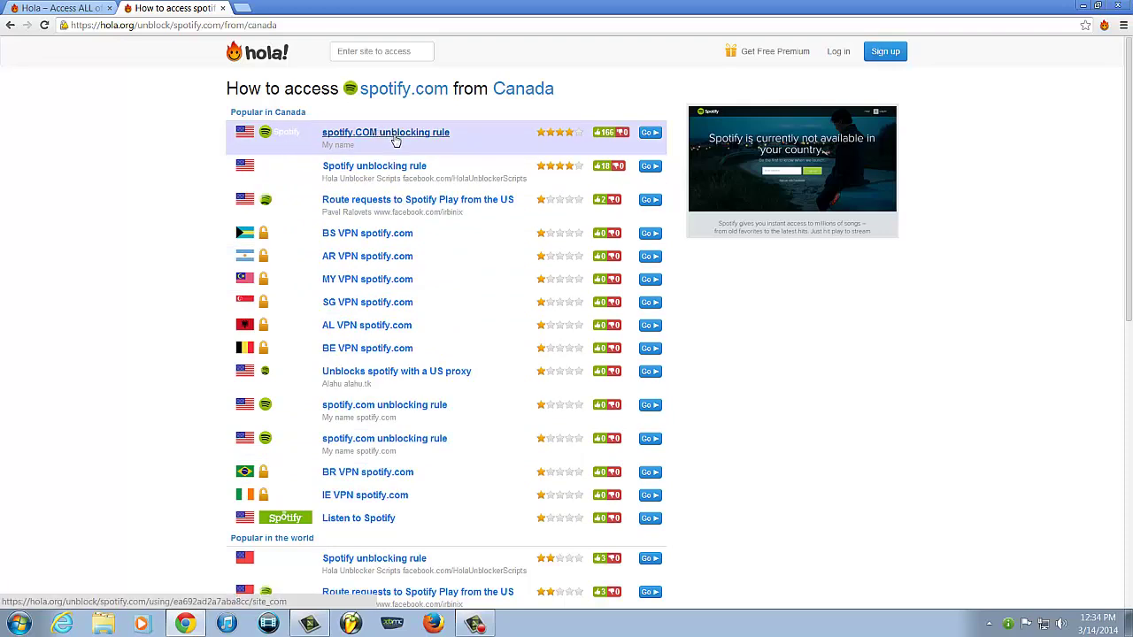
left_click(394, 137)
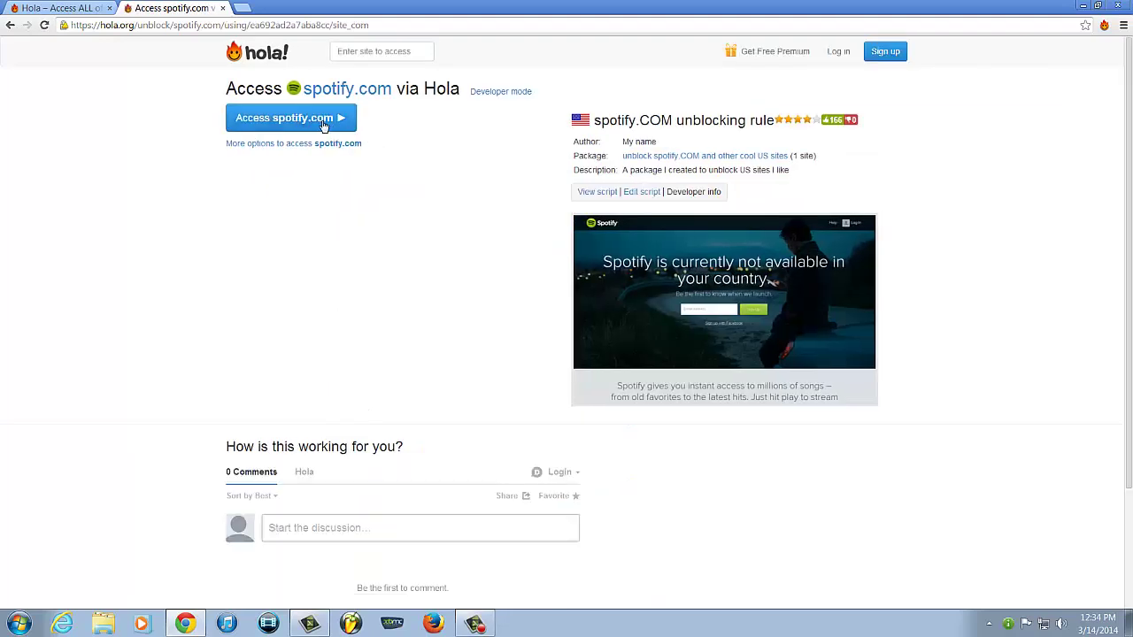
left_click(319, 123)
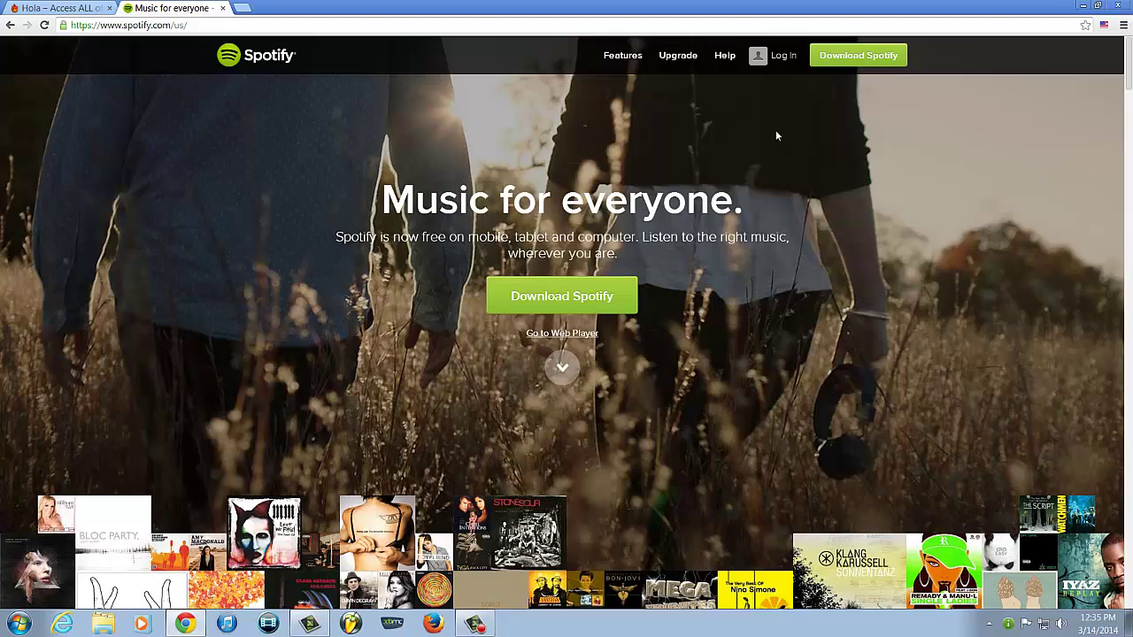
Register a new free Spotify account via the Log In page's Sign up form.
left_click(780, 58)
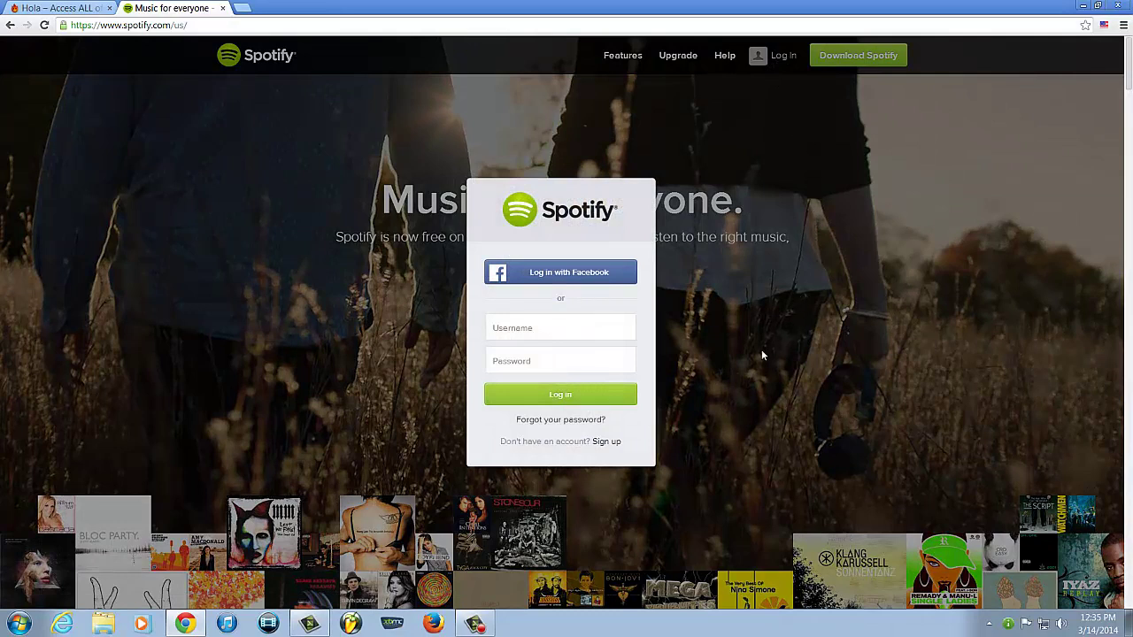
left_click(614, 445)
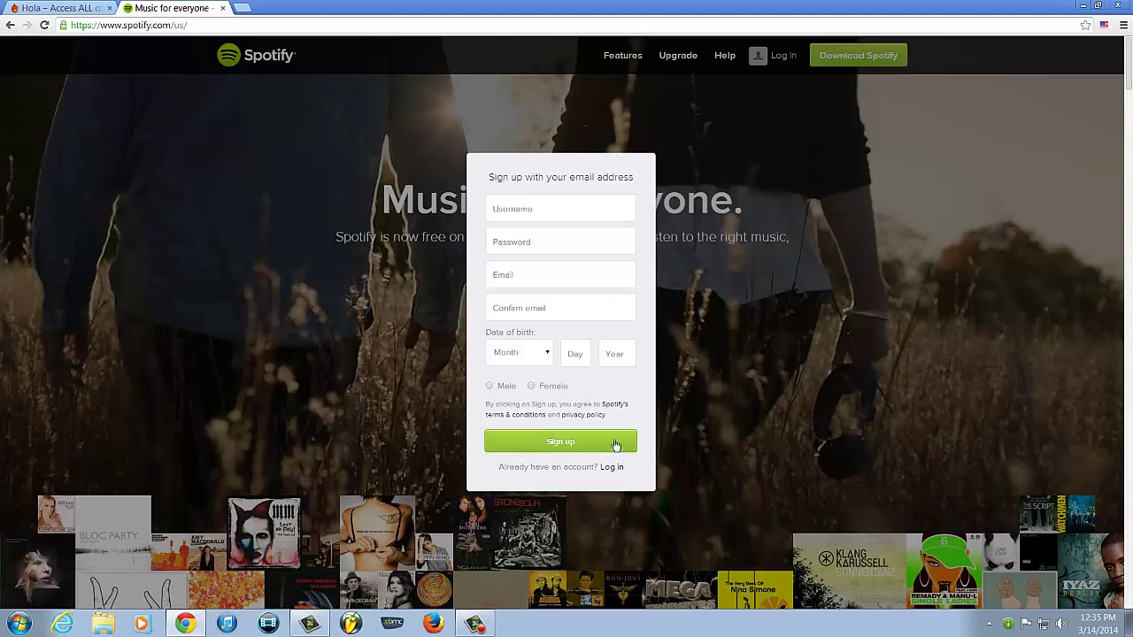
left_click(722, 386)
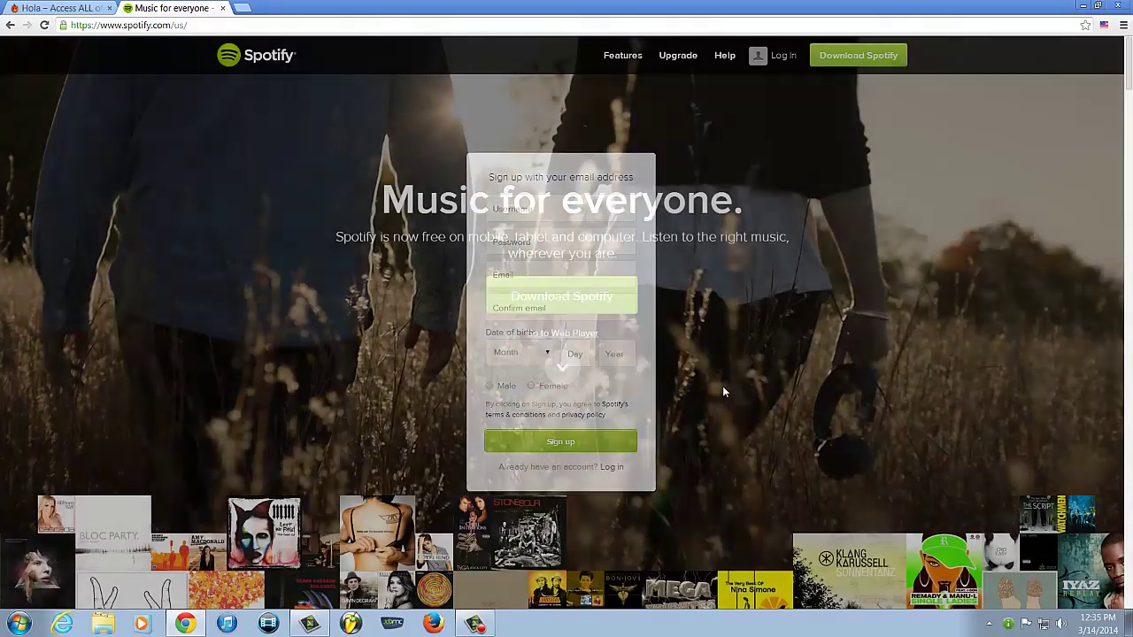
left_click(780, 57)
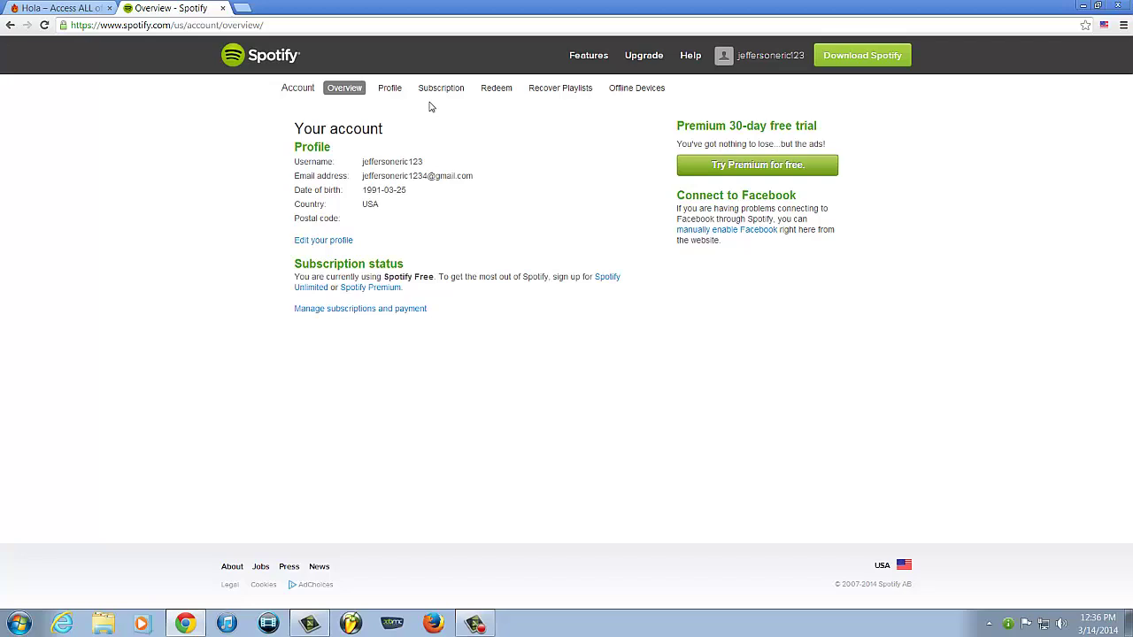
Return from the account overview to the Spotify home page via the logo.
left_click(262, 61)
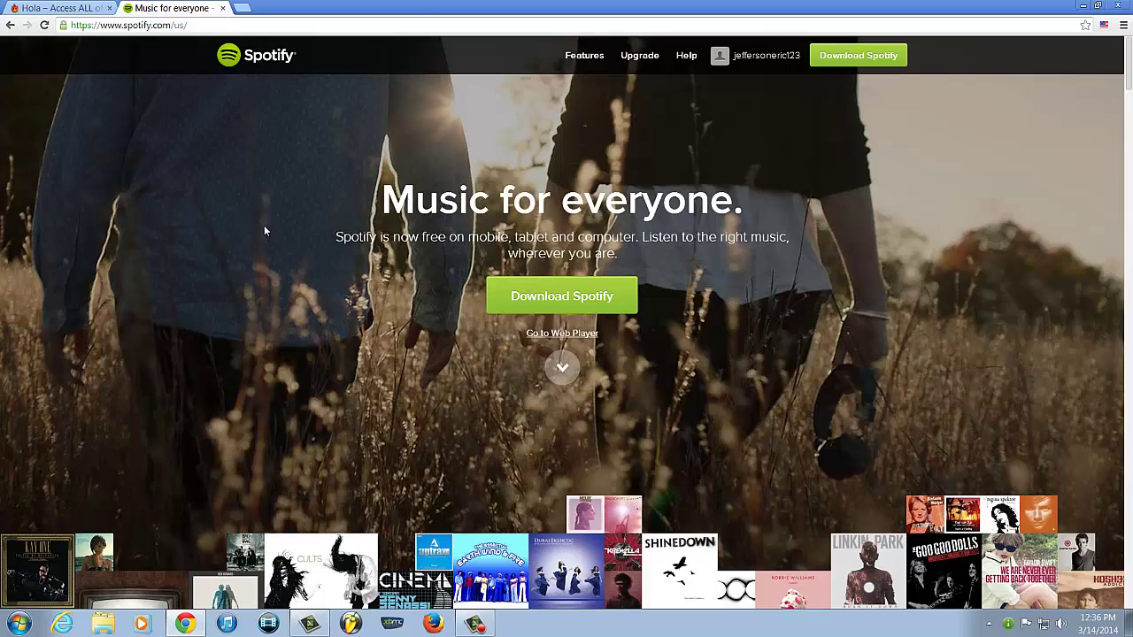
Launch the Spotify web player from the signed-in home page.
left_click(575, 335)
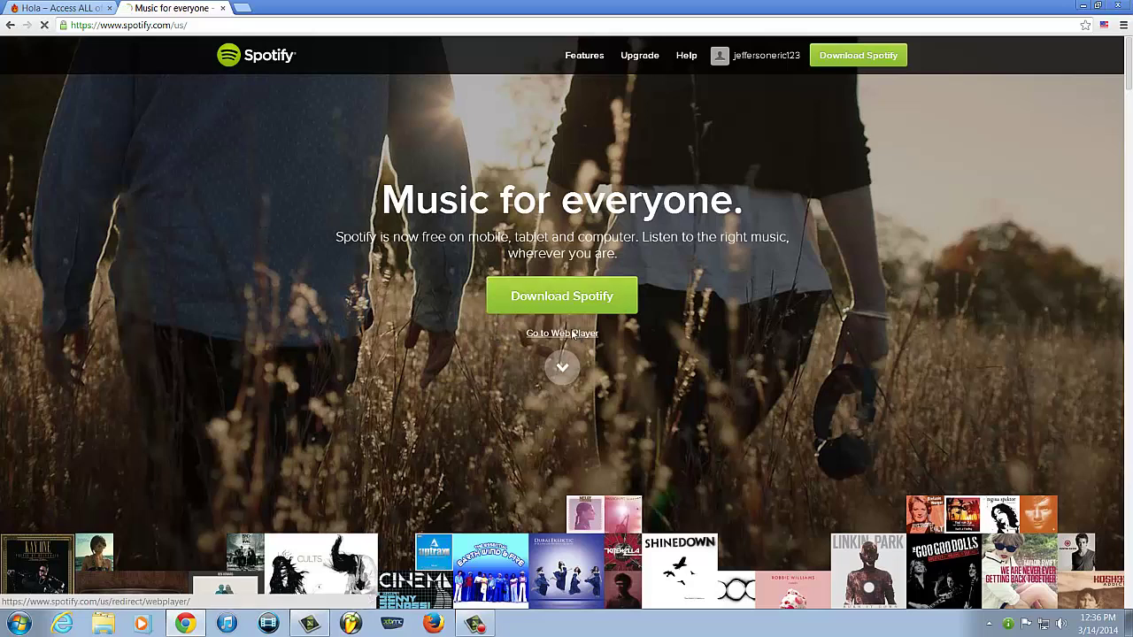